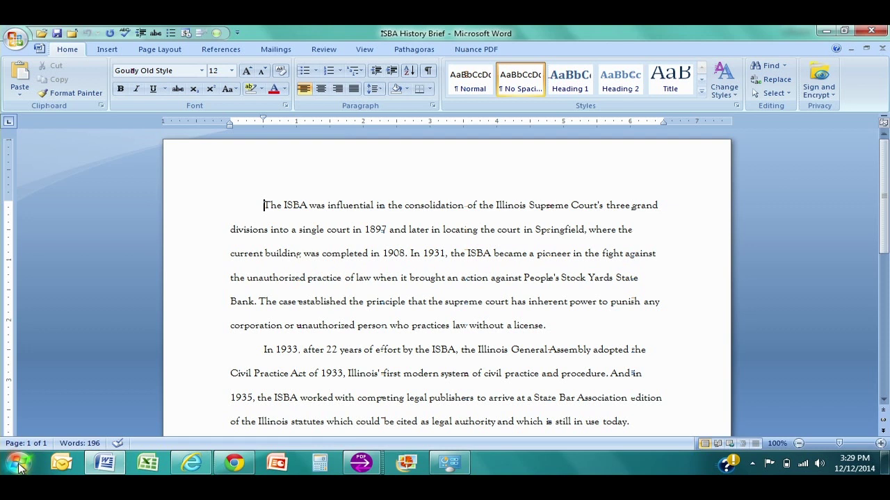
# Find Snipping Tool among the Windows accessories and pin it to the taskbar
pyautogui.click(20, 465)
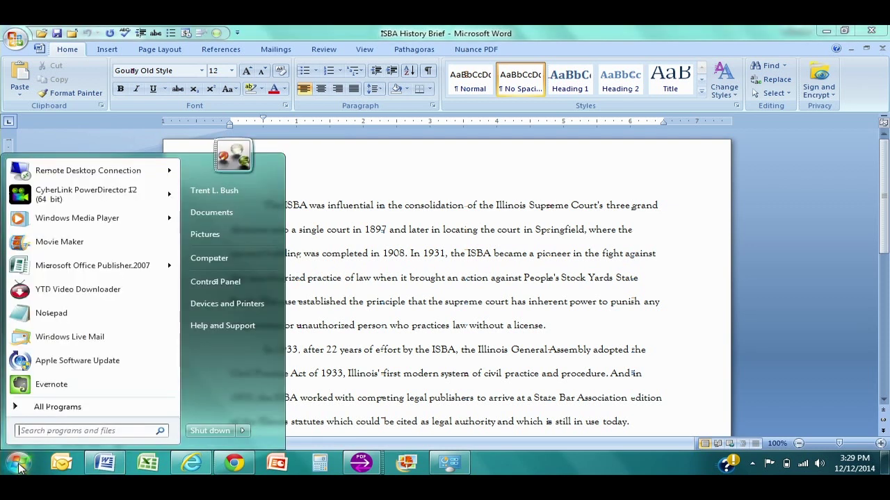
pyautogui.click(48, 410)
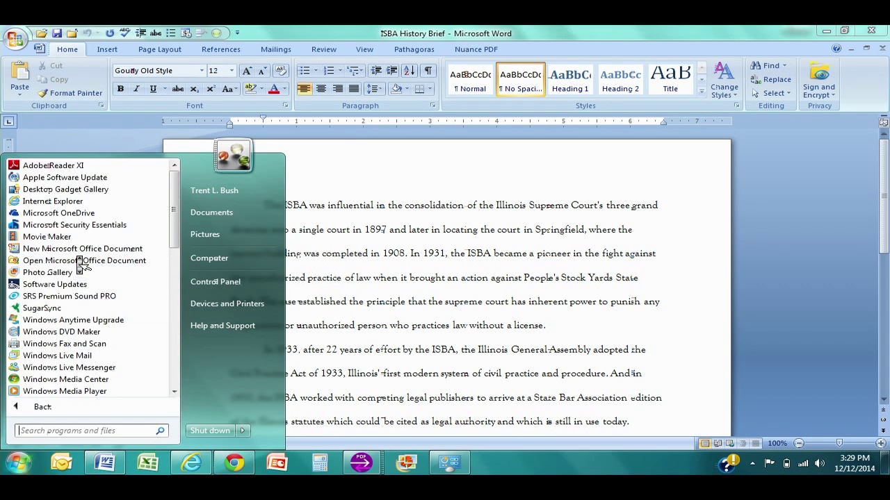
pyautogui.scroll(-3, 80, 264)
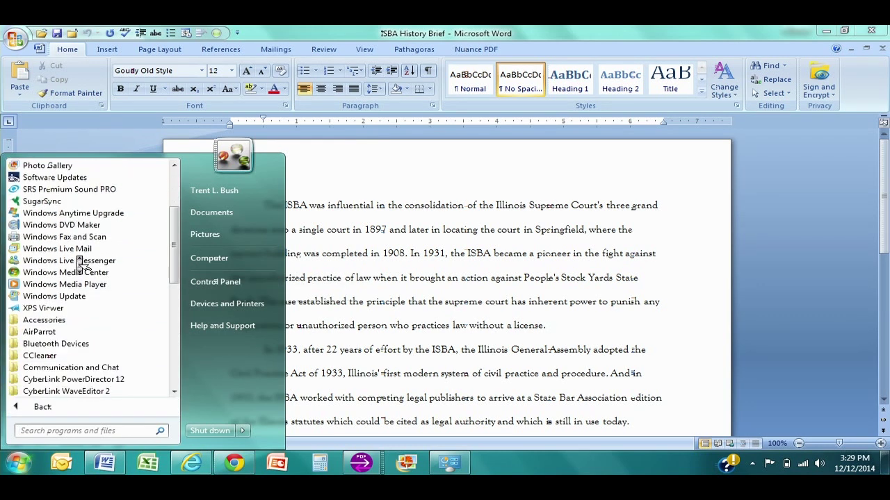
pyautogui.click(45, 320)
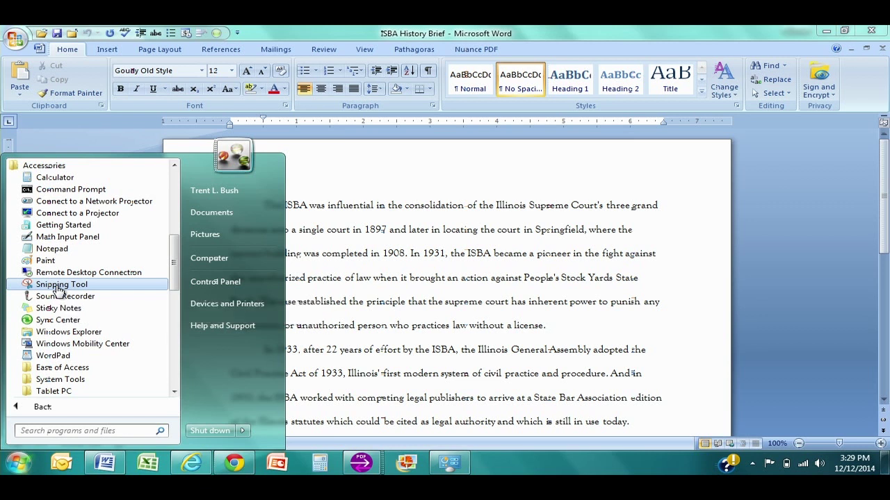
pyautogui.rightClick(59, 291)
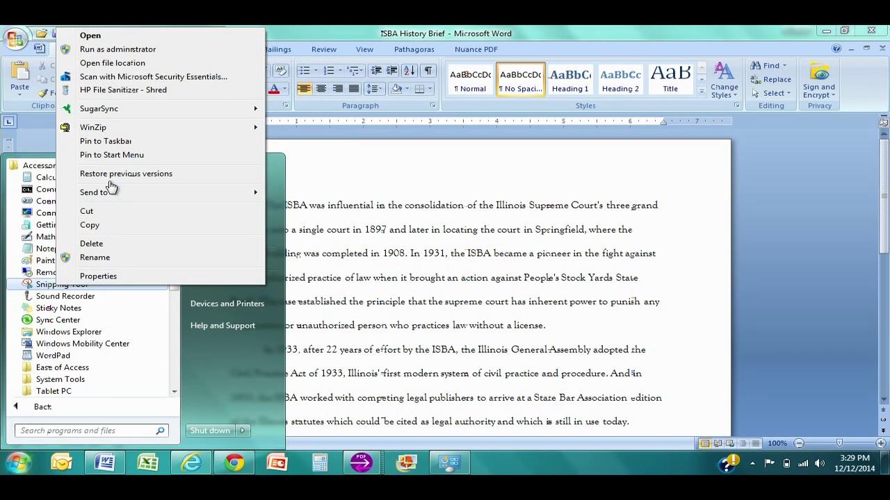
pyautogui.click(104, 144)
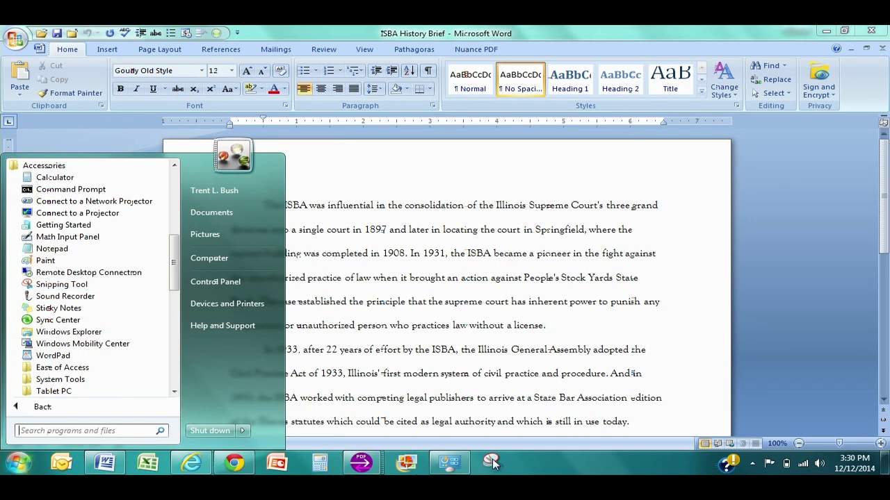
pyautogui.click(532, 468)
# Search the installed programs for "snippin" to locate Snipping Tool, and leave the search without launching it
pyautogui.click(16, 461)
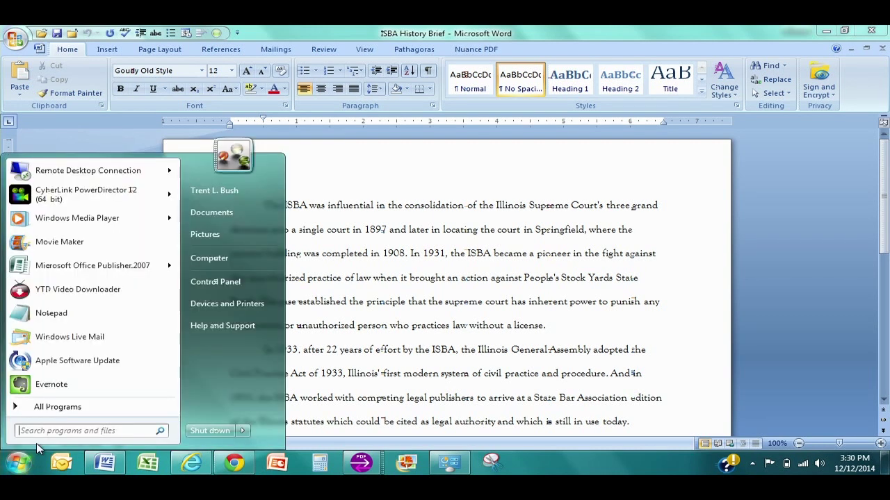
pyautogui.write('snippin')
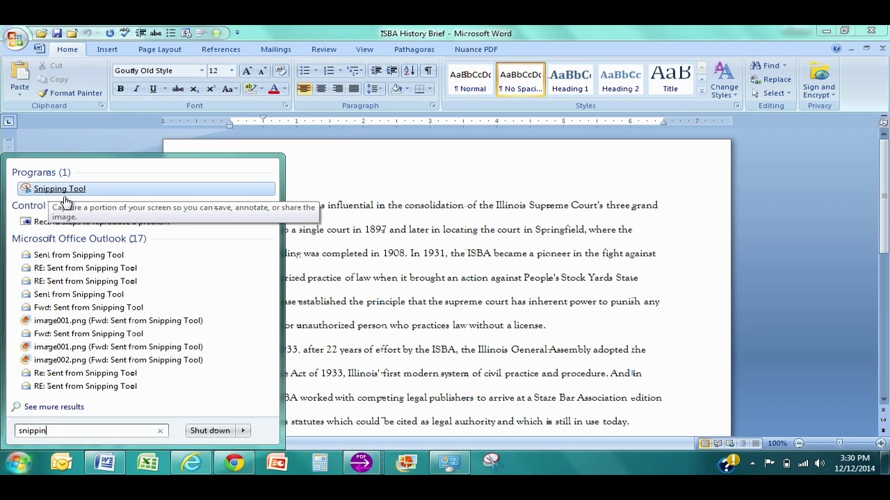
pyautogui.click(543, 472)
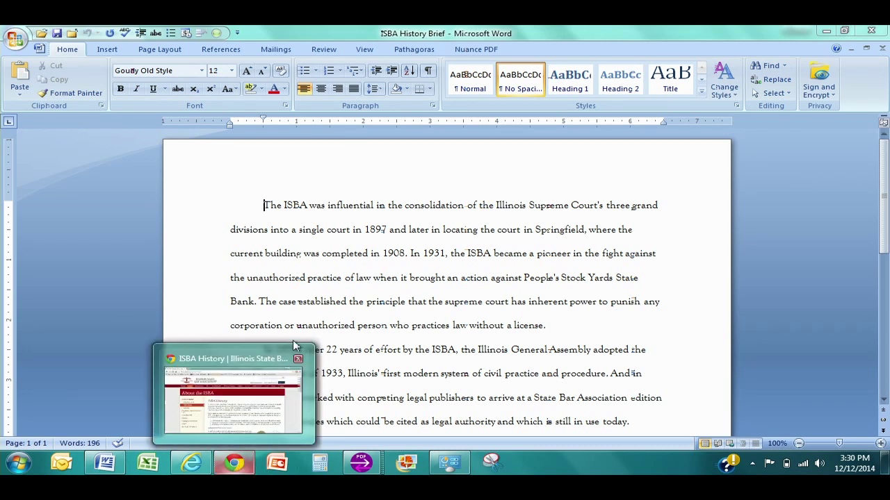
# With the text cursor at the end of the first paragraph, switch to Chrome and snip the two oval portraits on the ISBA History page
pyautogui.click(590, 321)
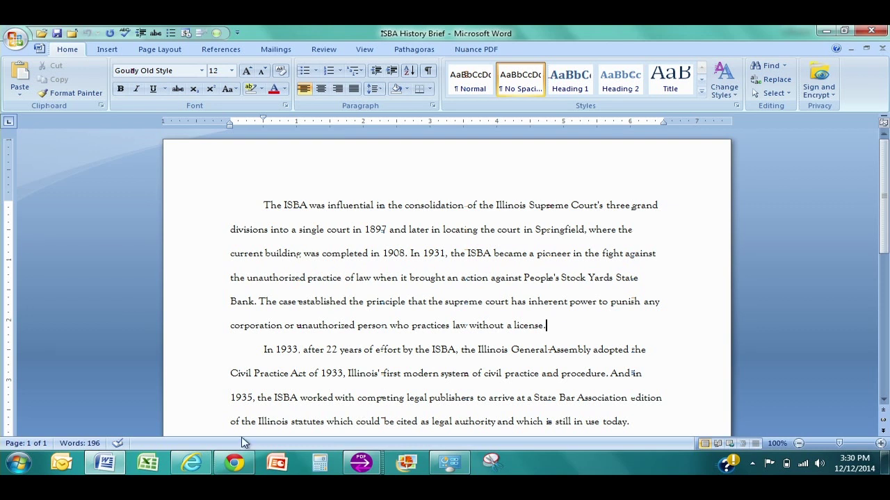
pyautogui.click(235, 464)
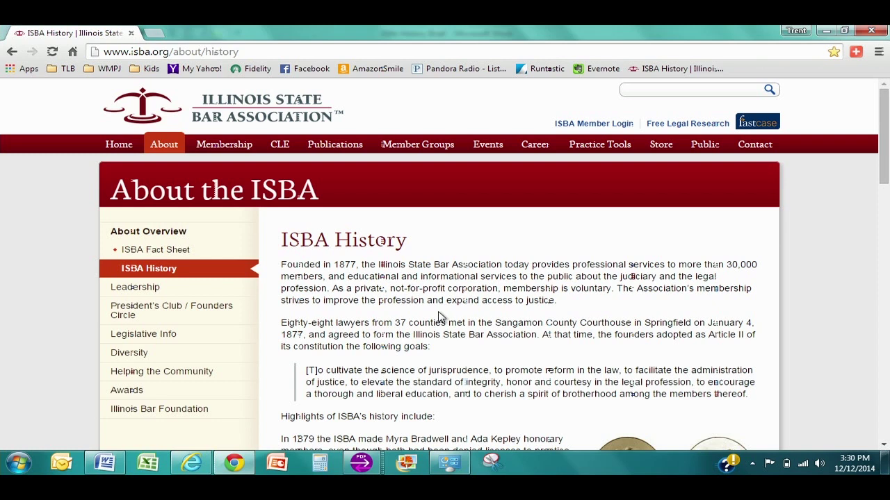
pyautogui.scroll(-3, 441, 318)
pyautogui.scroll(-3, 441, 317)
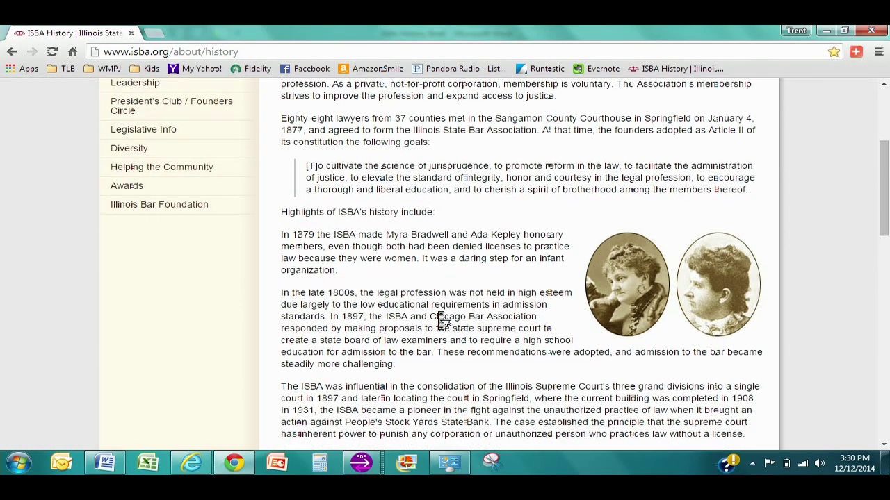
pyautogui.scroll(-1, 439, 313)
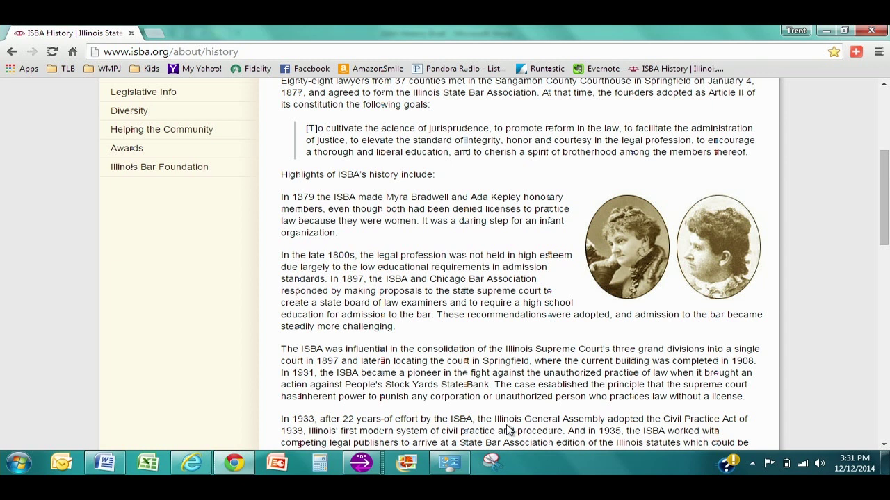
pyautogui.click(491, 464)
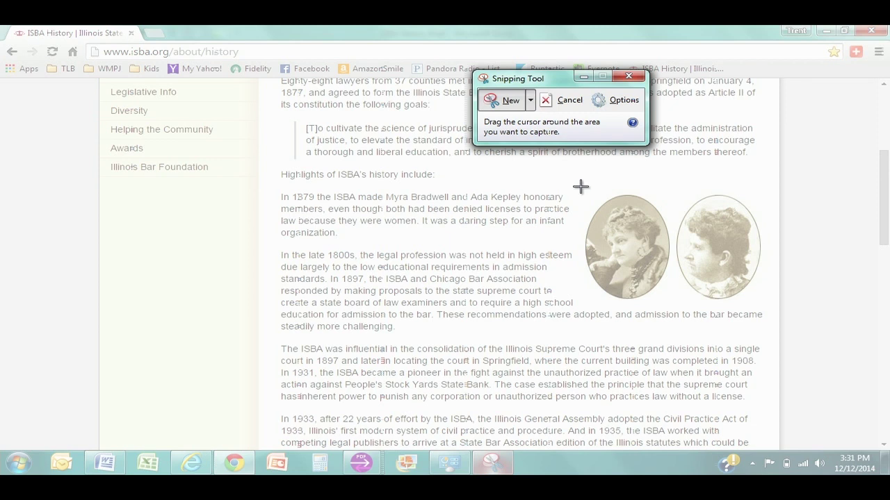
pyautogui.moveTo(577, 186); pyautogui.dragTo(768, 306)
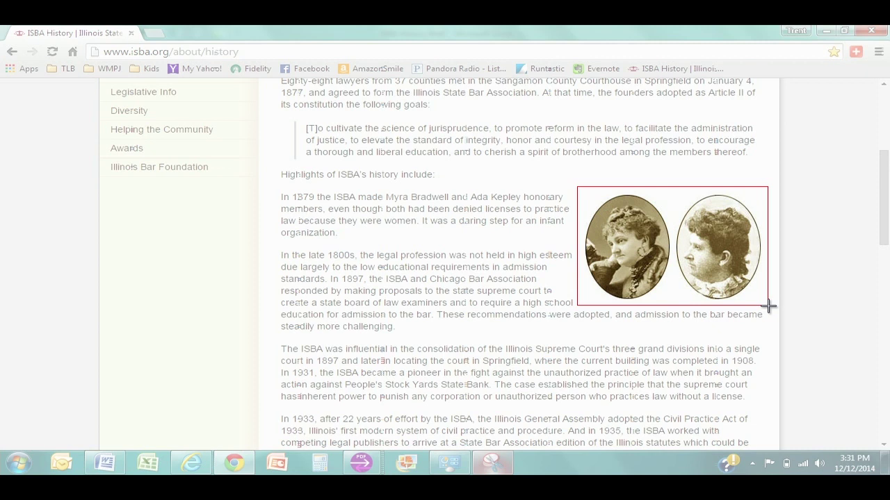
pyautogui.moveTo(768, 306); pyautogui.dragTo(768, 306)
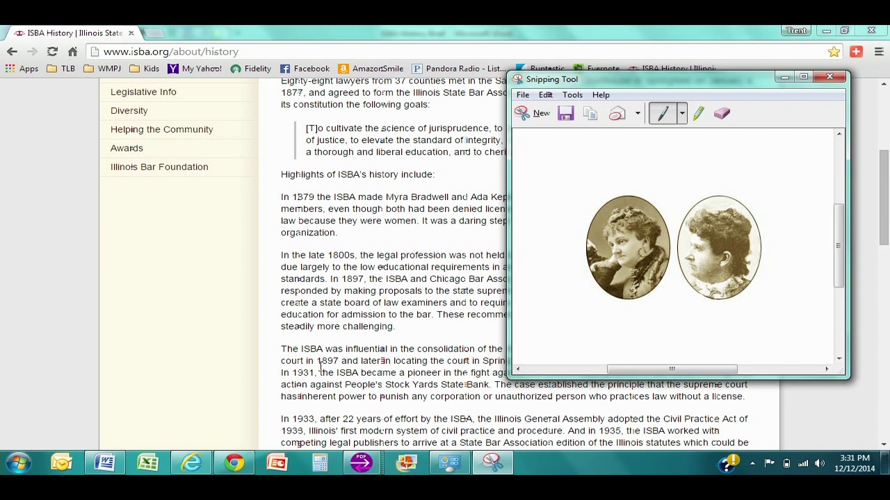
# Switch to the ISBA History Brief in Word and paste the portraits on a new line after the first paragraph, followed by a blank line
pyautogui.click(108, 471)
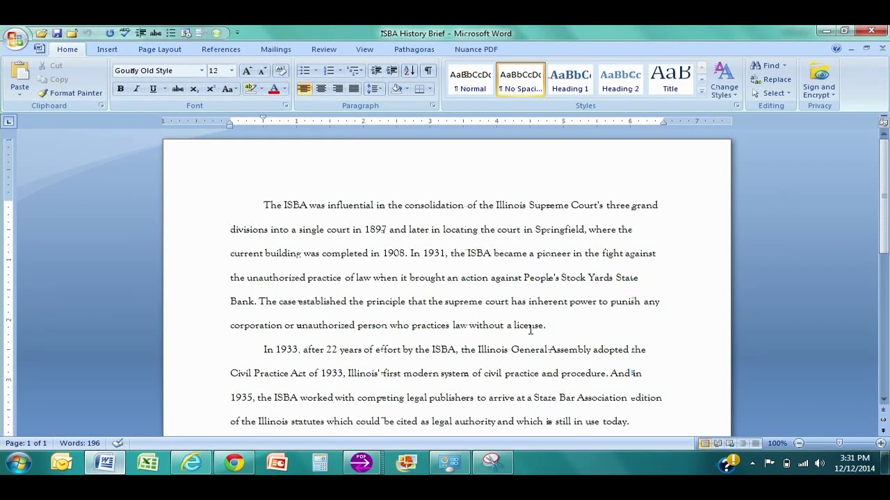
pyautogui.press('Return')
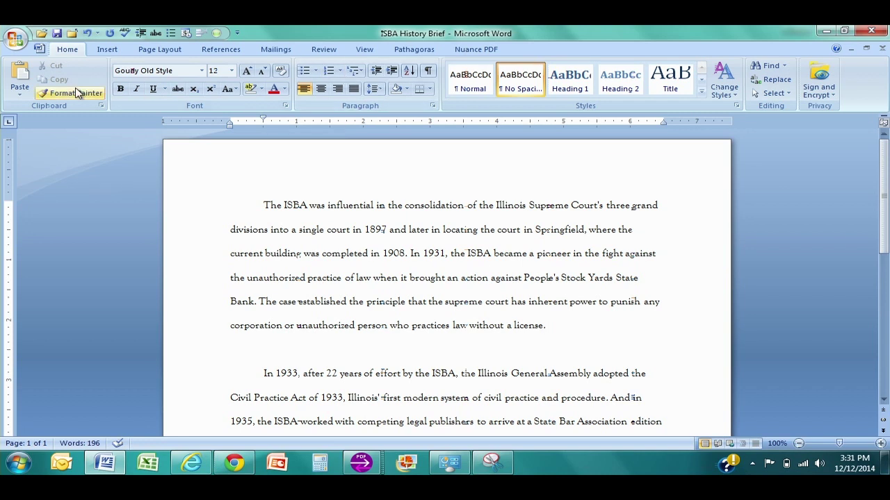
pyautogui.click(20, 75)
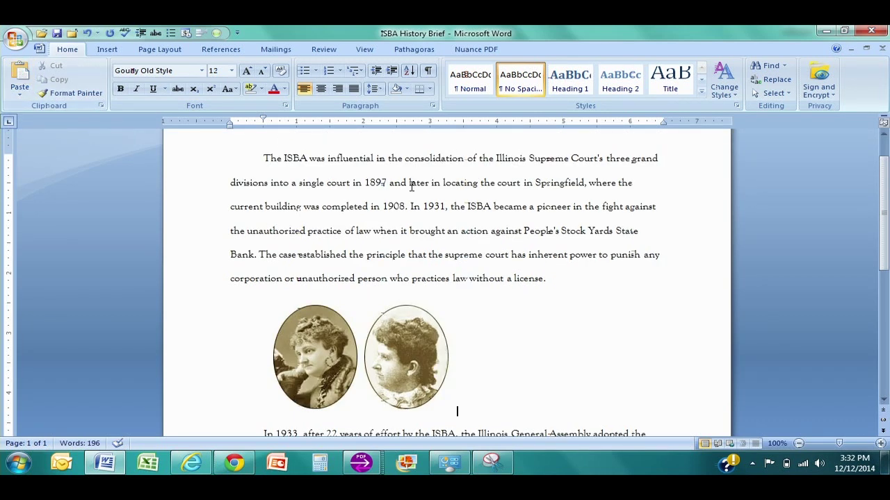
pyautogui.scroll(-1, 588, 347)
pyautogui.scroll(-1, 590, 350)
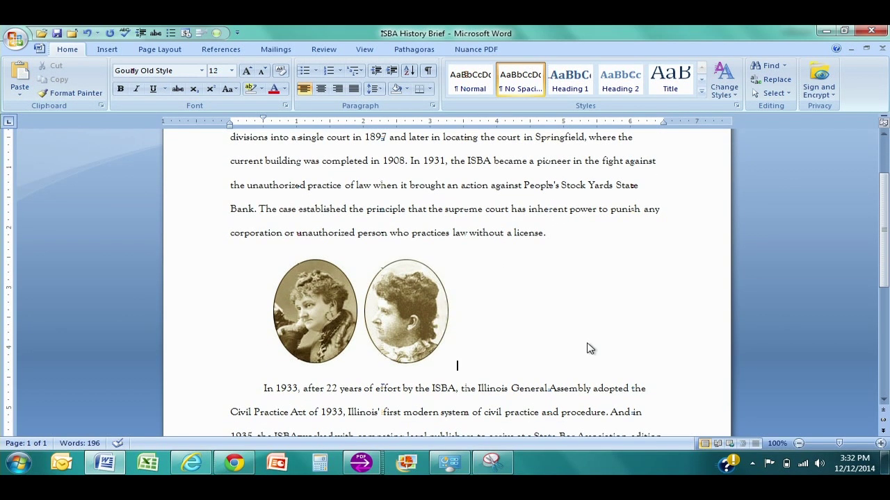
pyautogui.press('Return')
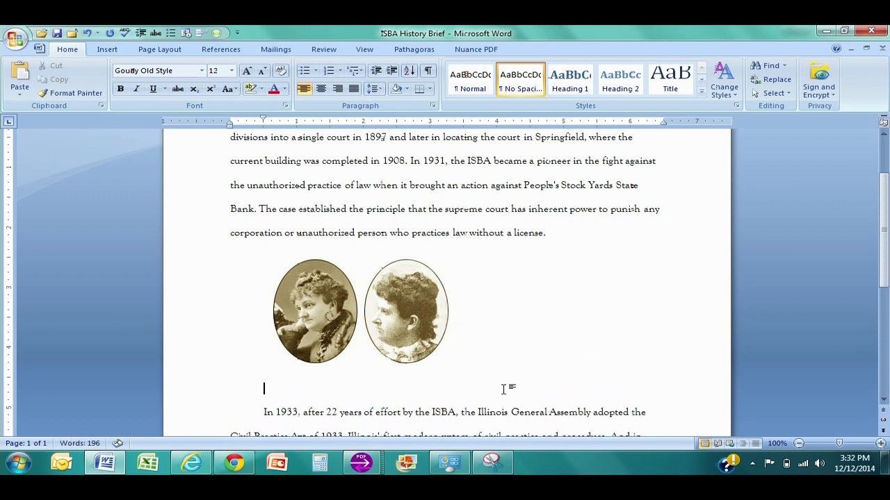
# Switch to Chrome and make a new snip from "Highlights of ISBA's history include" through "steadily more challenging", including the portraits
pyautogui.click(491, 465)
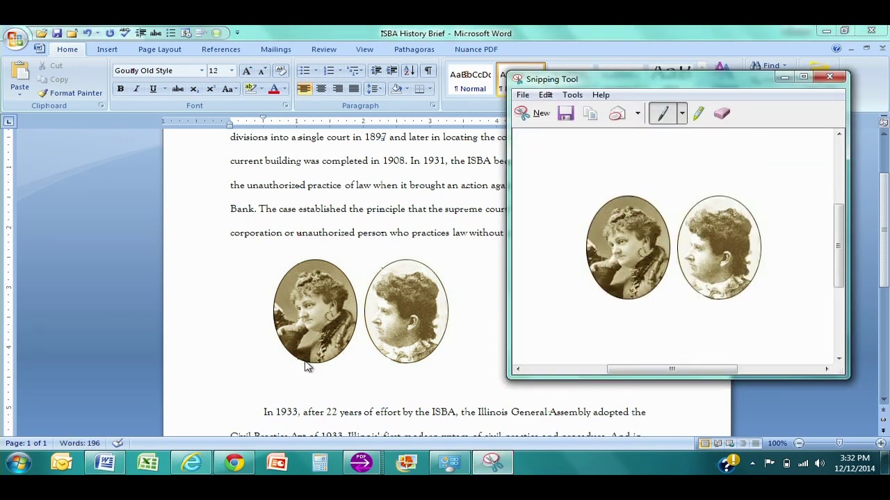
pyautogui.click(221, 465)
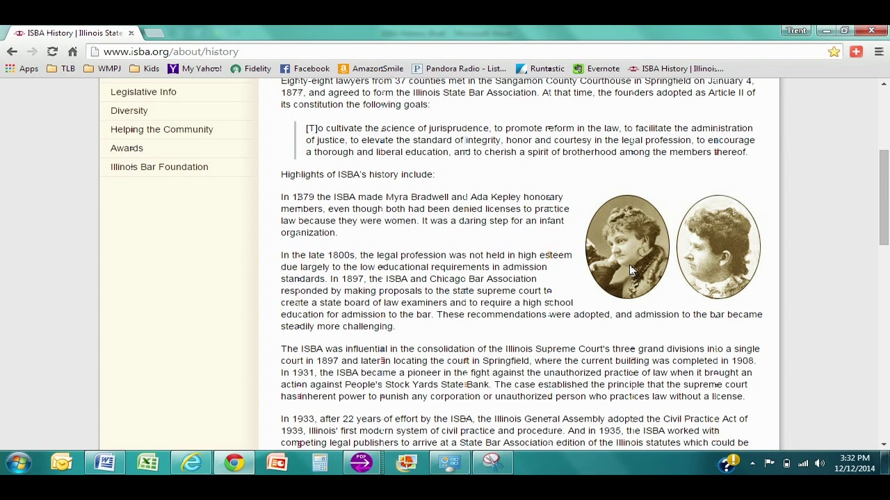
pyautogui.scroll(-3, 469, 339)
pyautogui.scroll(3, 470, 340)
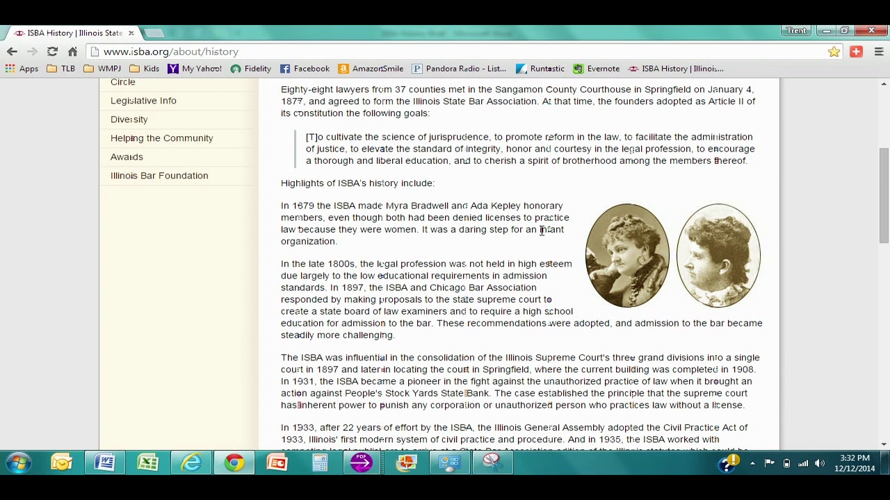
pyautogui.click(490, 464)
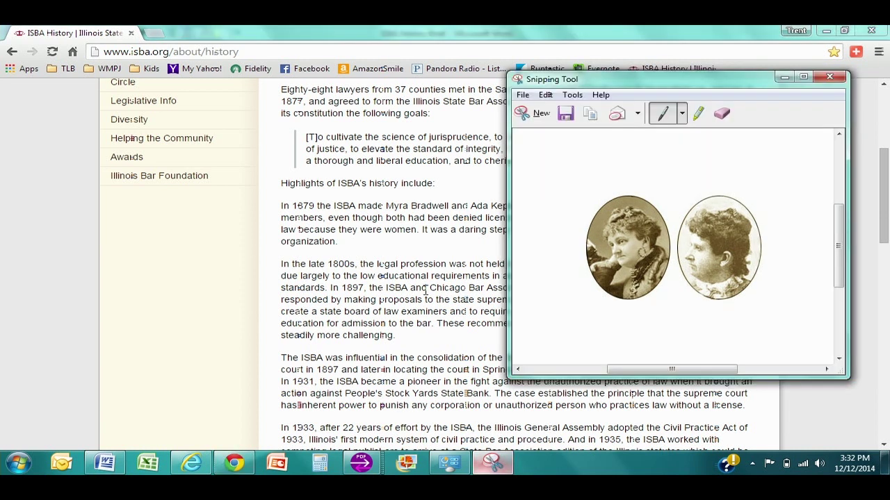
pyautogui.click(536, 120)
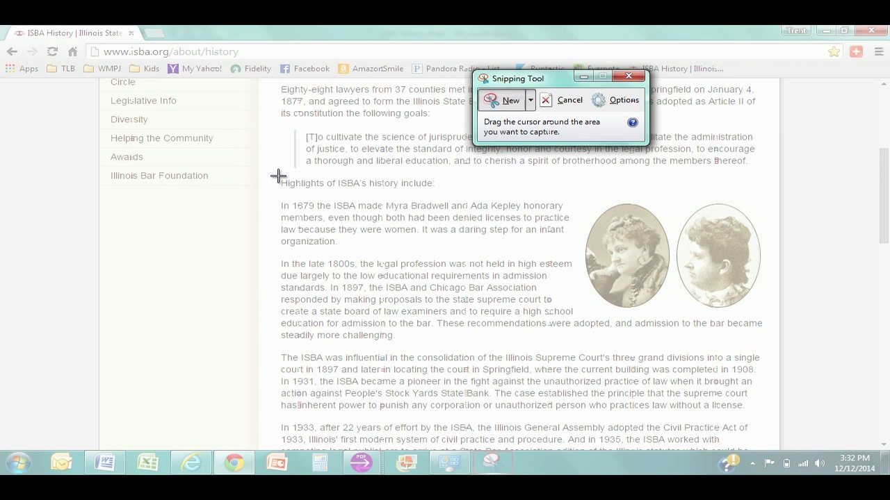
pyautogui.moveTo(278, 177); pyautogui.dragTo(769, 344)
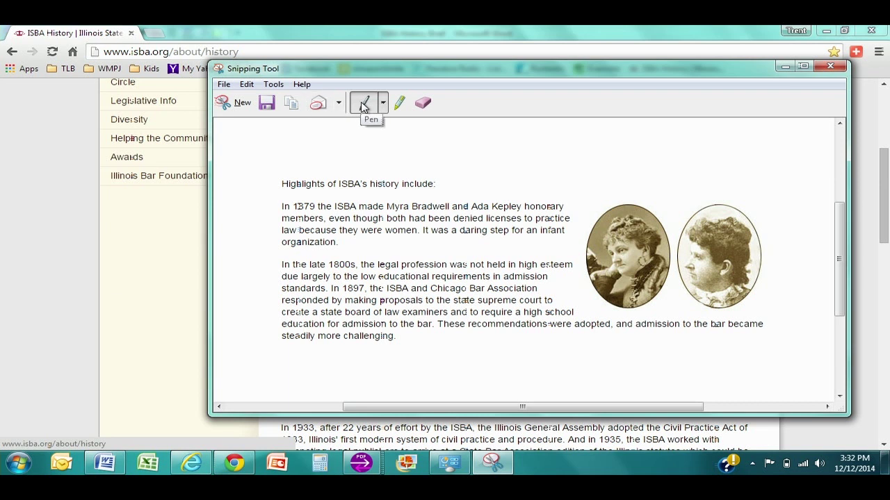
# Draw a freehand pen line over the captured text and highlight the opening of the "In the late 1800s" paragraph in yellow
pyautogui.moveTo(360, 167)
pyautogui.mouseDown()
pyautogui.moveTo(396, 149)
pyautogui.moveTo(442, 201)
pyautogui.moveTo(490, 191)
pyautogui.moveTo(468, 241)
pyautogui.moveTo(523, 185)
pyautogui.moveTo(560, 163)
pyautogui.mouseUp()
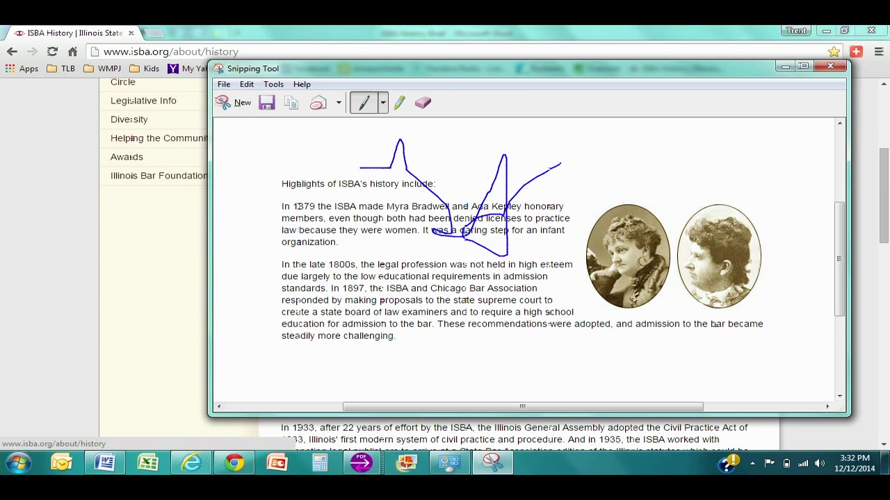
pyautogui.click(400, 102)
pyautogui.moveTo(285, 265); pyautogui.dragTo(531, 276)
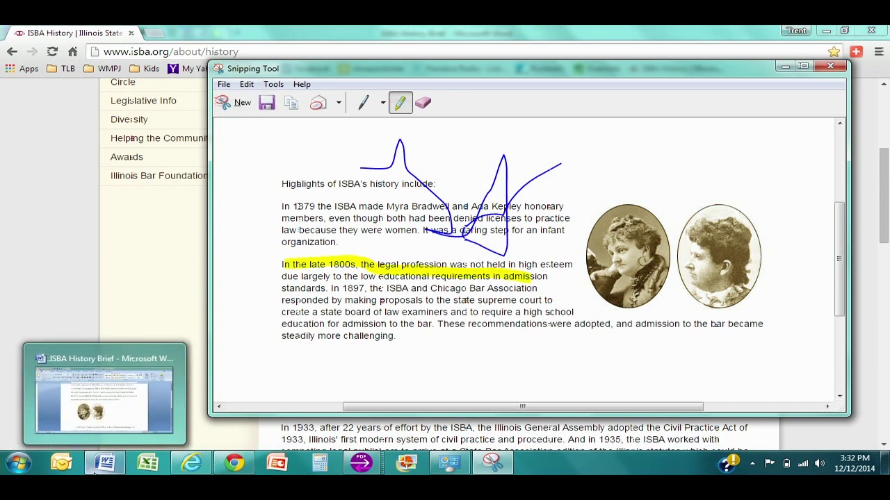
pyautogui.moveTo(502, 470)
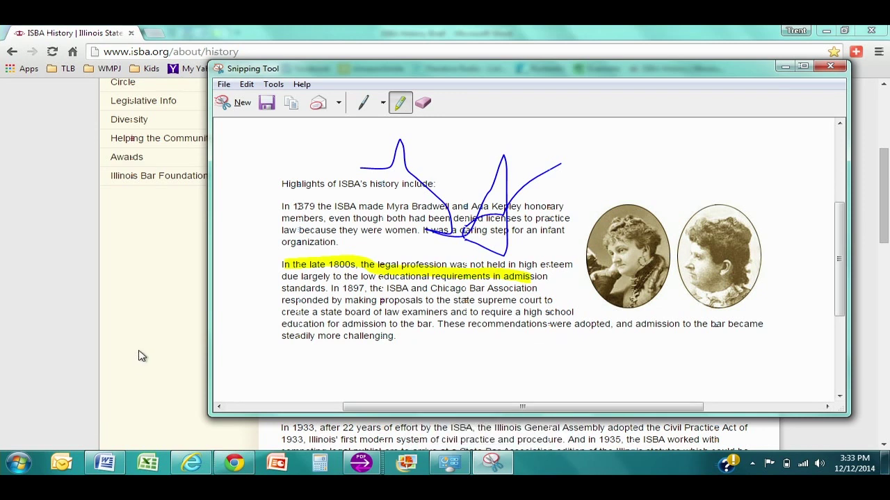
# Make a new snip of only the 1879 honorary members paragraph and place it in a new e-mail message
pyautogui.click(238, 102)
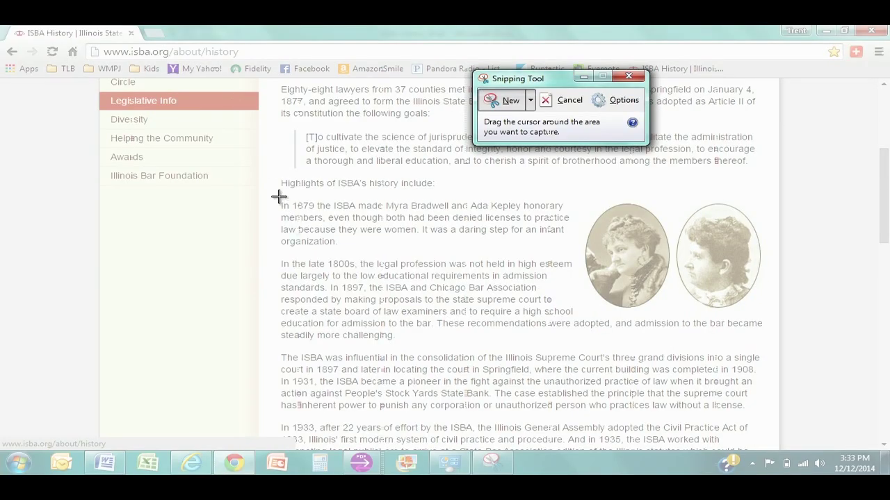
pyautogui.moveTo(280, 199); pyautogui.dragTo(580, 260)
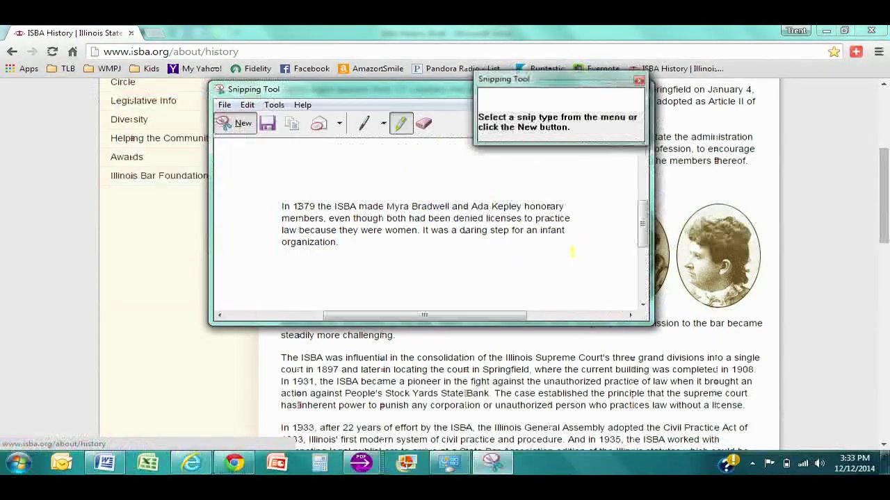
pyautogui.click(321, 126)
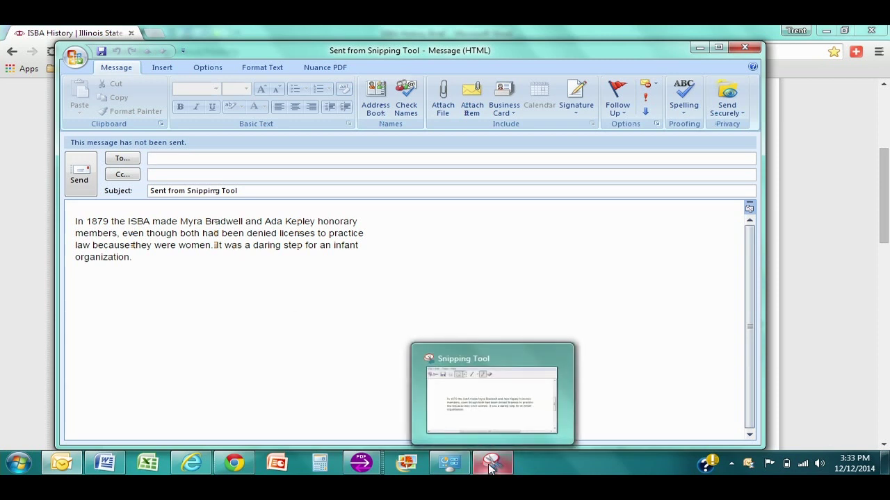
# Switch to the Contestant's Motion for Summary Judgment in Power PDF and look back through it to the November 16 evidence excerpts on page 10
pyautogui.moveTo(359, 465)
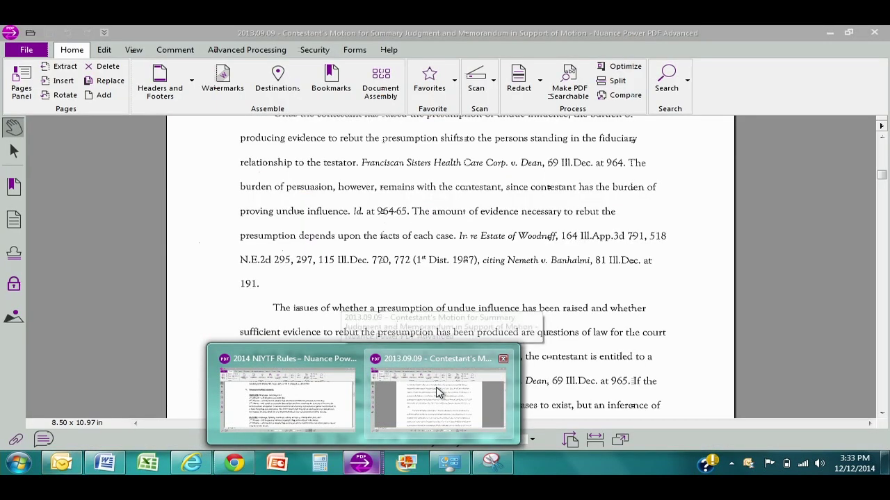
pyautogui.click(436, 392)
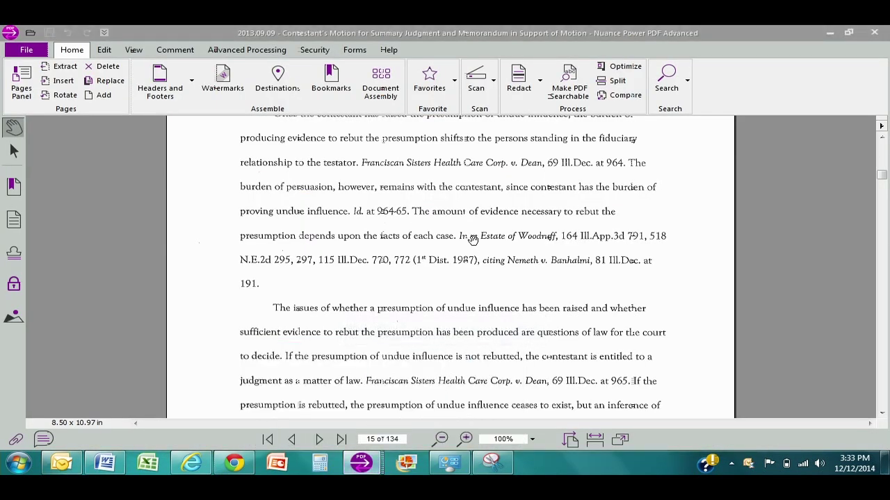
pyautogui.scroll(10, 472, 239)
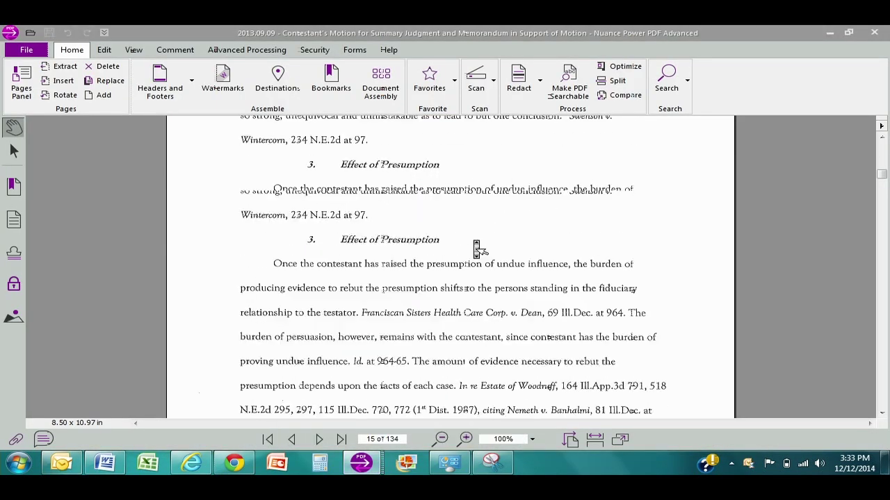
pyautogui.scroll(5, 472, 239)
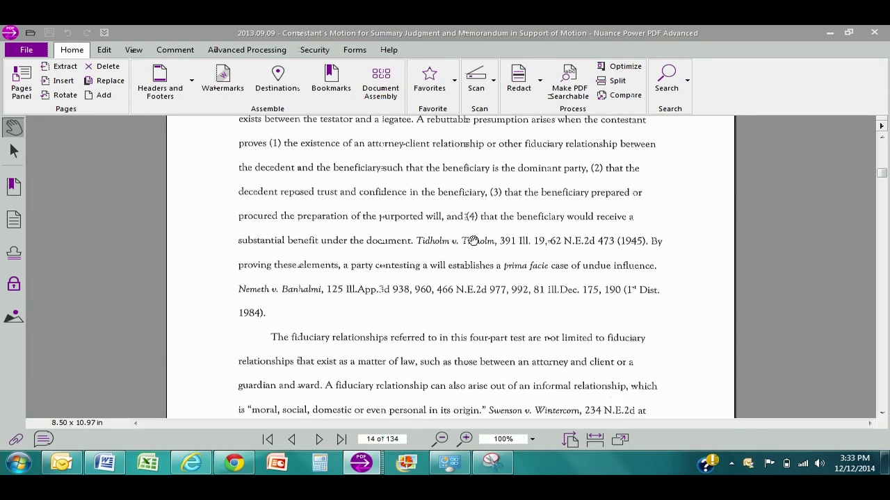
pyautogui.scroll(12, 477, 248)
pyautogui.scroll(20, 476, 248)
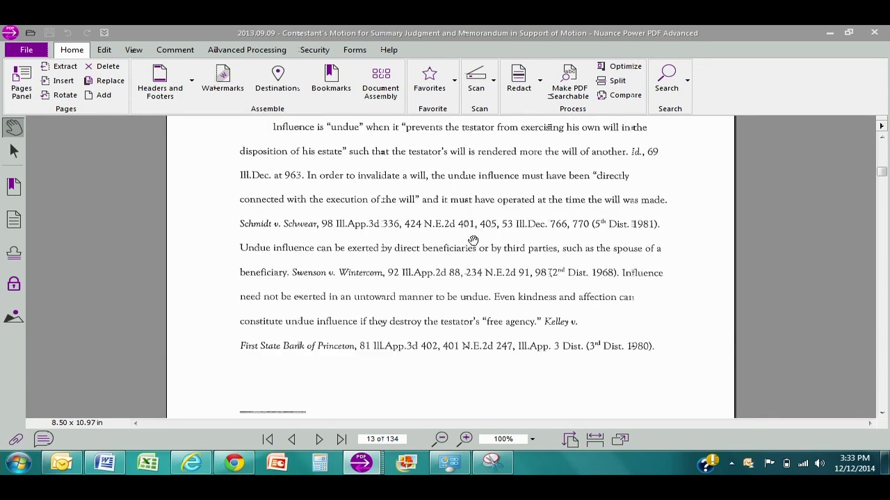
pyautogui.scroll(8, 477, 248)
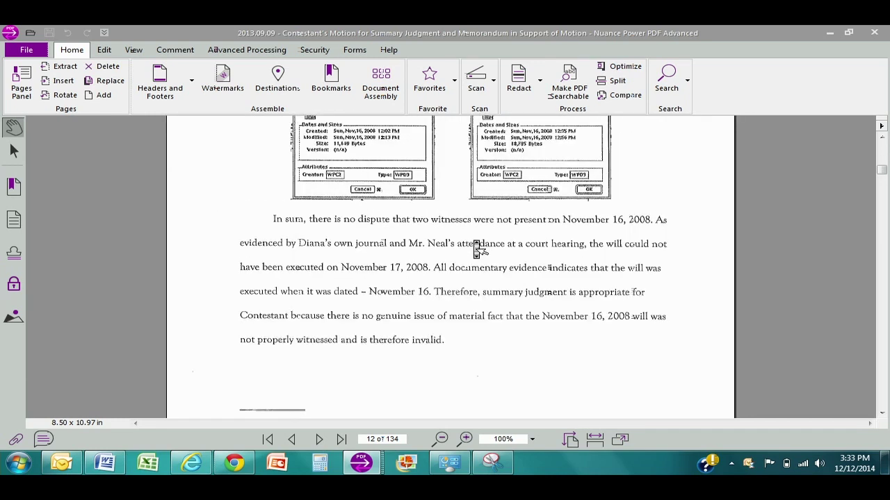
pyautogui.scroll(15, 477, 248)
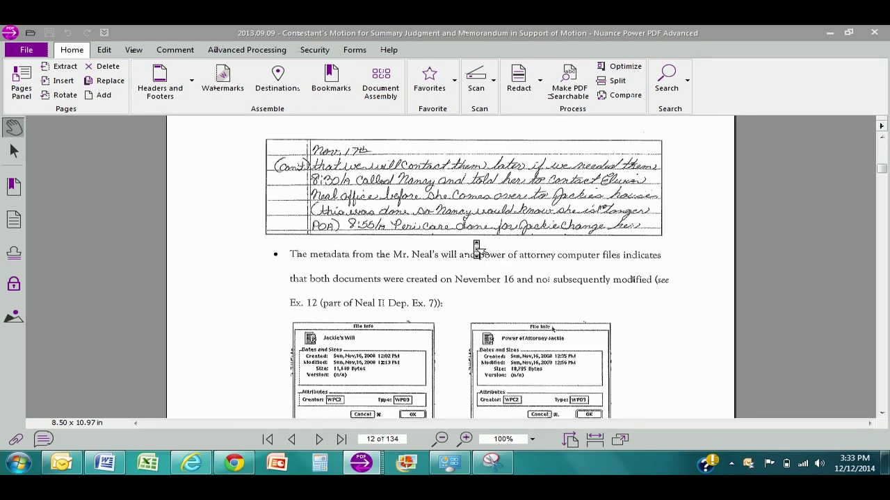
pyautogui.scroll(4, 479, 248)
pyautogui.scroll(5, 480, 248)
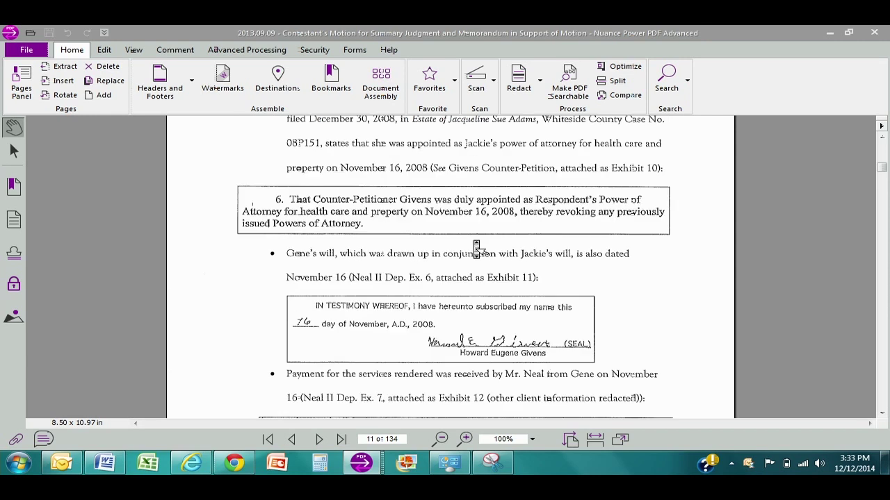
pyautogui.scroll(15, 473, 242)
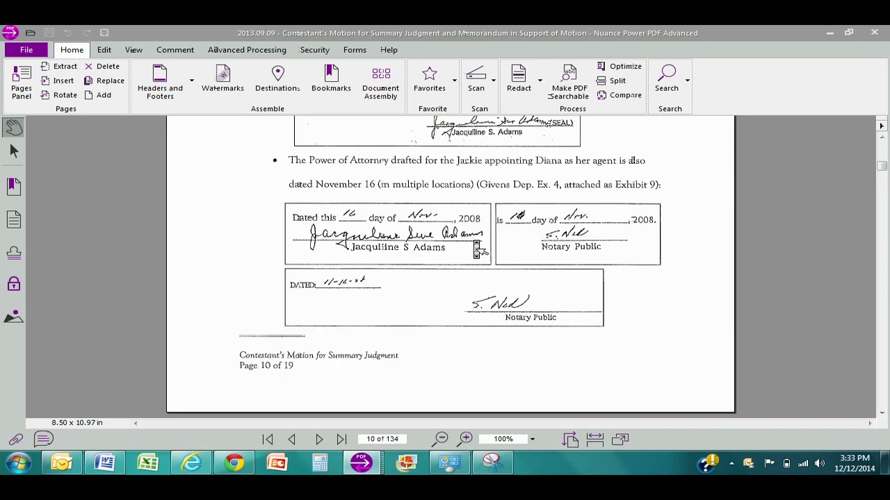
pyautogui.scroll(3, 477, 248)
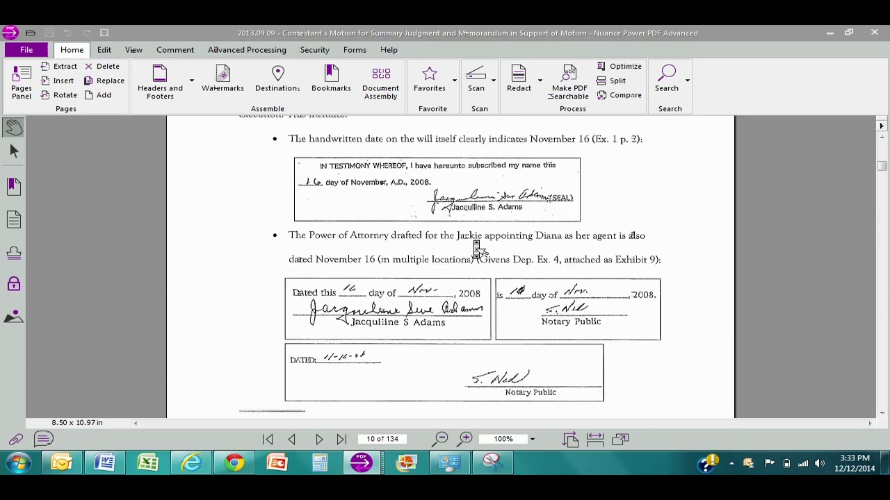
pyautogui.scroll(3, 477, 248)
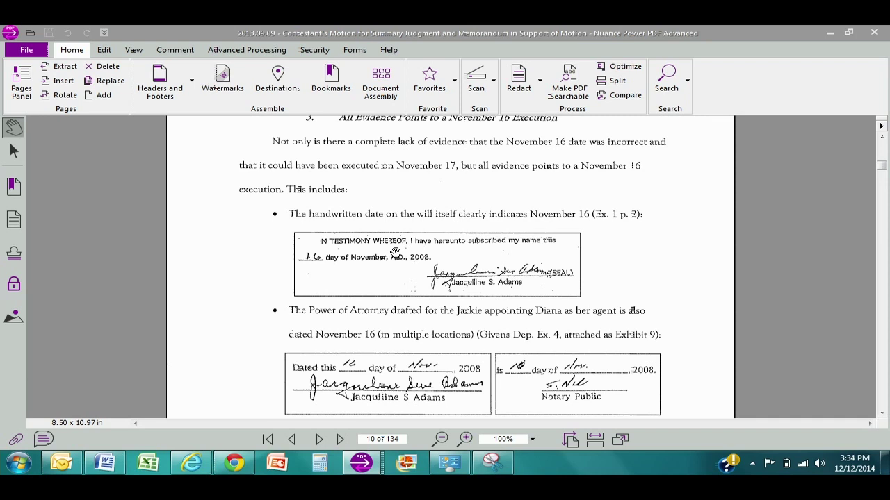
# Examine the exhibit excerpts embedded on pages 10 and 11, including the signature blocks, the counter-petition paragraph and the payment record
pyautogui.scroll(-6, 397, 256)
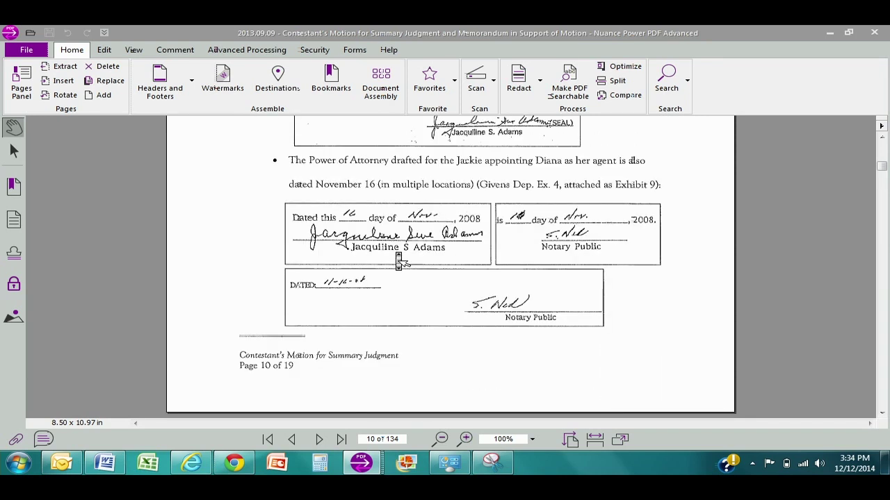
pyautogui.scroll(-3, 399, 261)
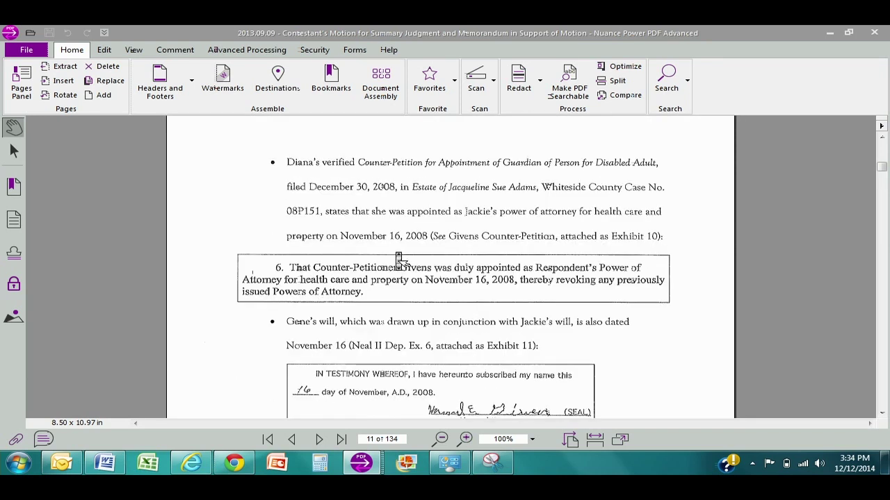
pyautogui.scroll(-3, 399, 260)
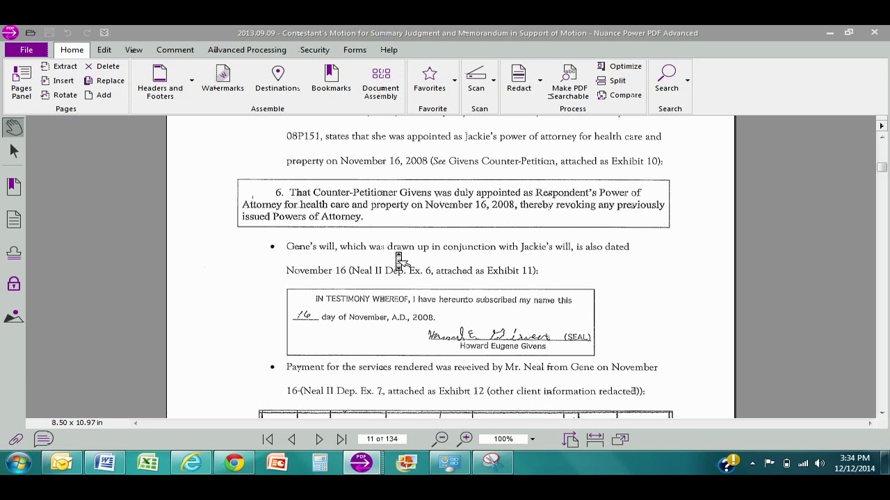
pyautogui.scroll(-3, 399, 261)
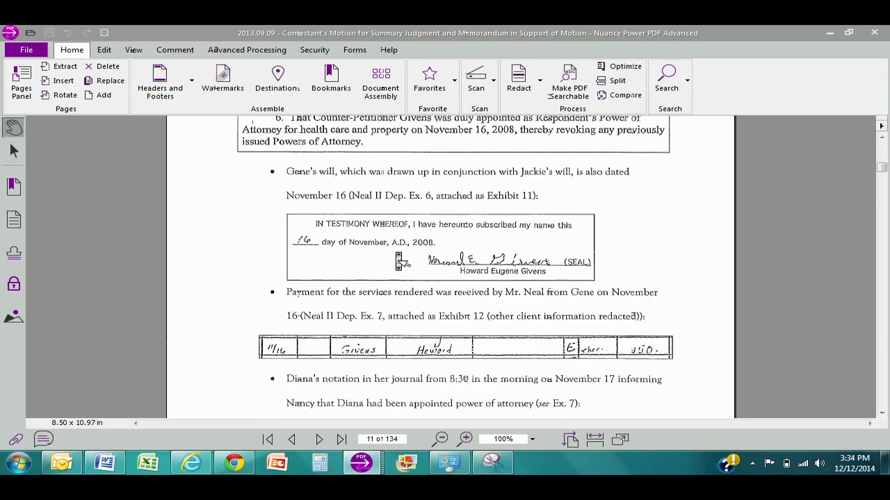
pyautogui.scroll(-3, 402, 261)
pyautogui.scroll(12, 402, 261)
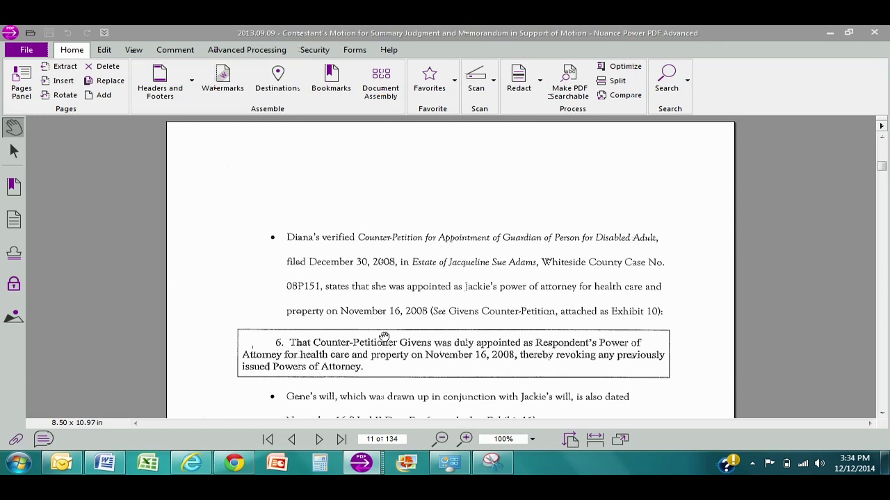
# Switch from the PDF motion back to Snipping Tool
pyautogui.click(499, 469)
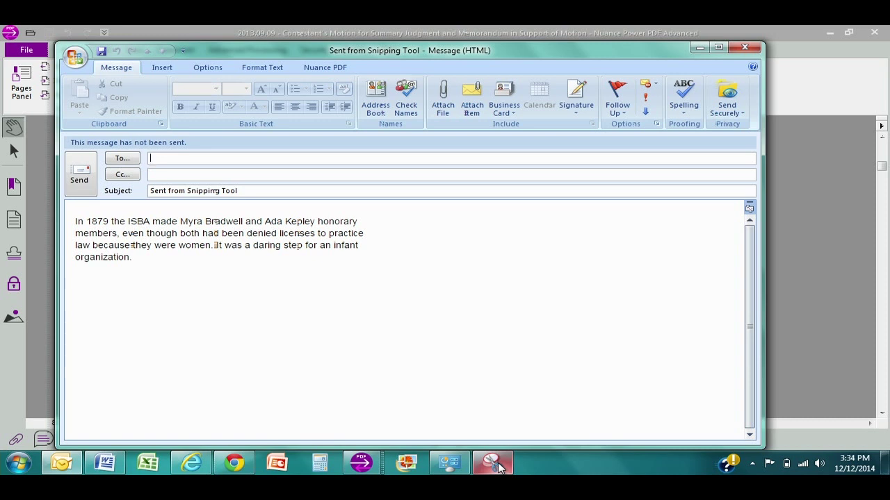